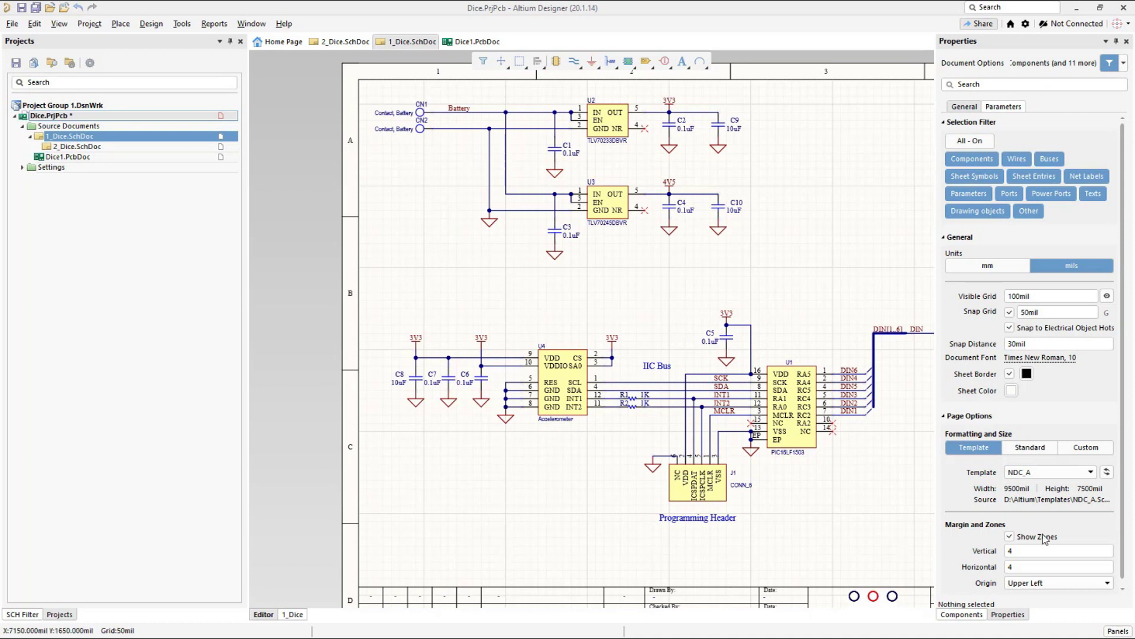
Open the Panels list at the bottom-right while the 1_Dice.SchDoc schematic is displayed
{"action": "left_click", "coordinate": [1119, 631]}
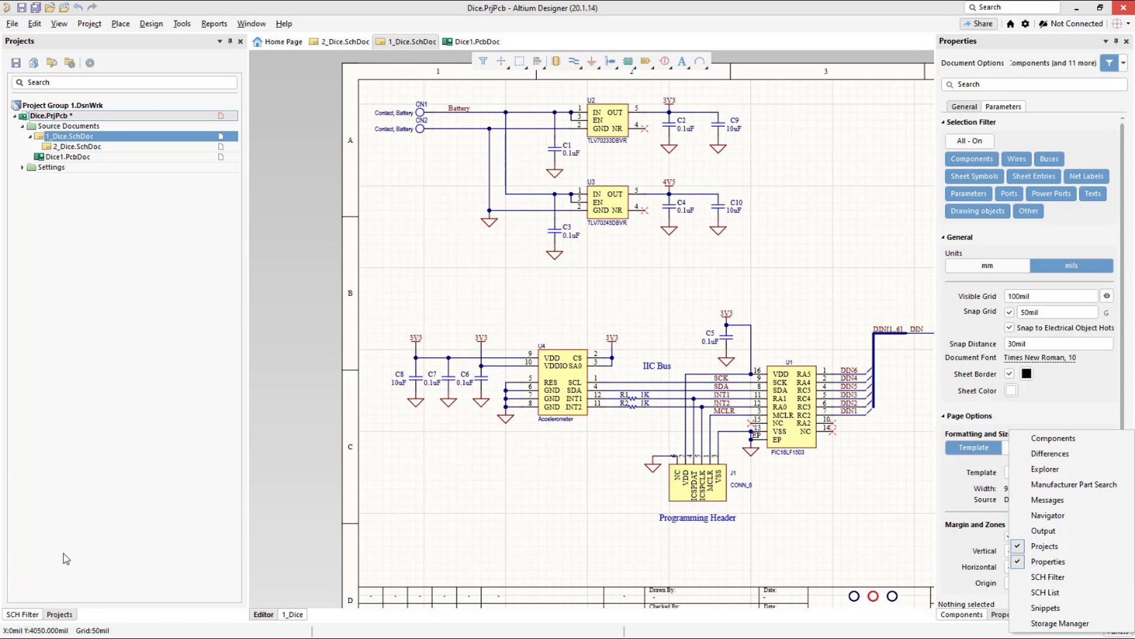
Switch to Dice1.PcbDoc, add the PCB Filter panel from Panels, then open 2_Dice.SchDoc
{"action": "left_click", "coordinate": [479, 43]}
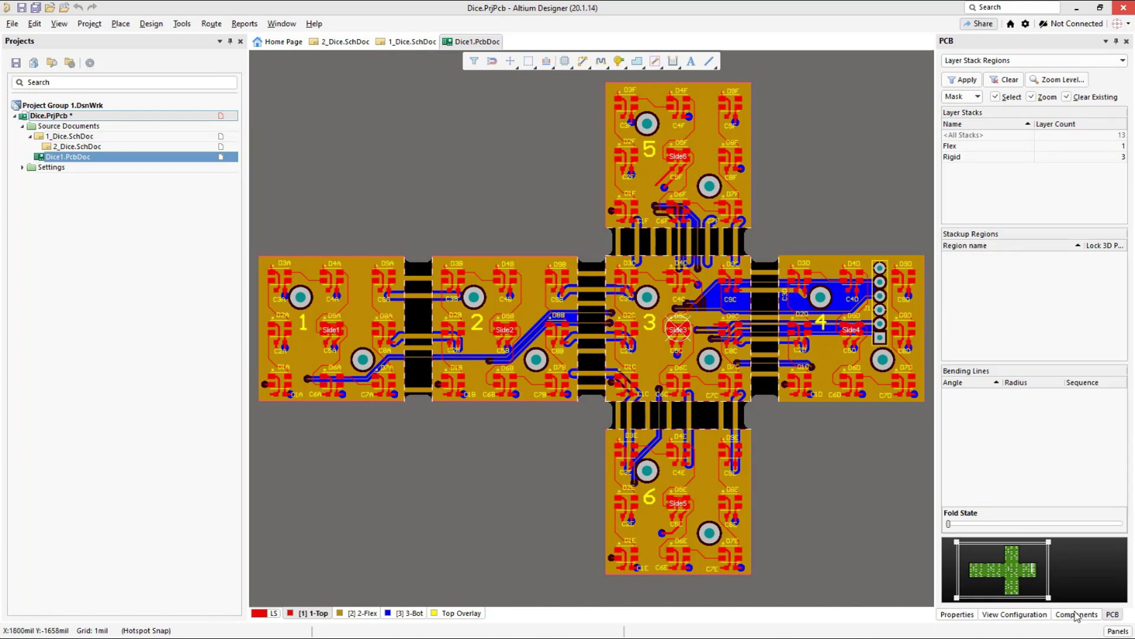
{"action": "left_click", "coordinate": [1119, 631]}
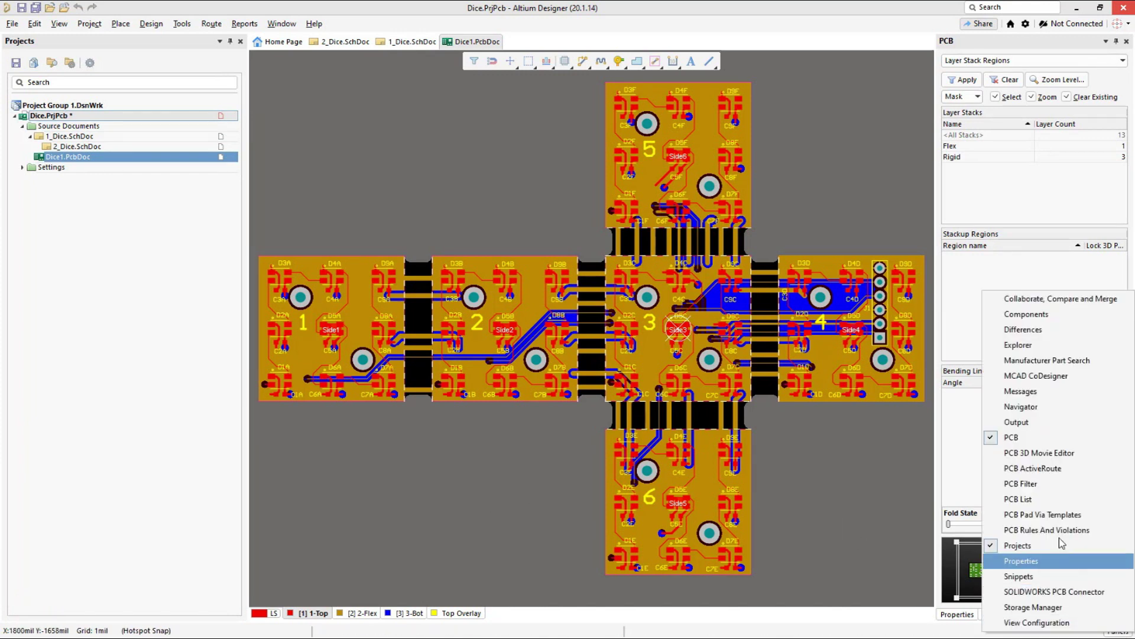
{"action": "left_click", "coordinate": [1040, 484]}
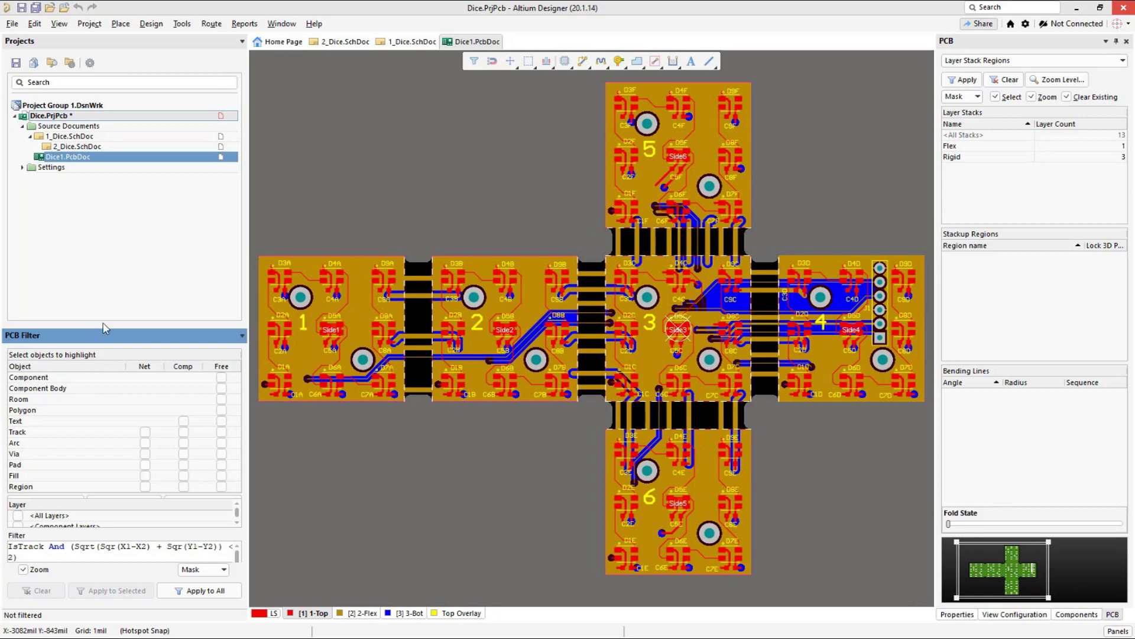
{"action": "double_click", "coordinate": [73, 147]}
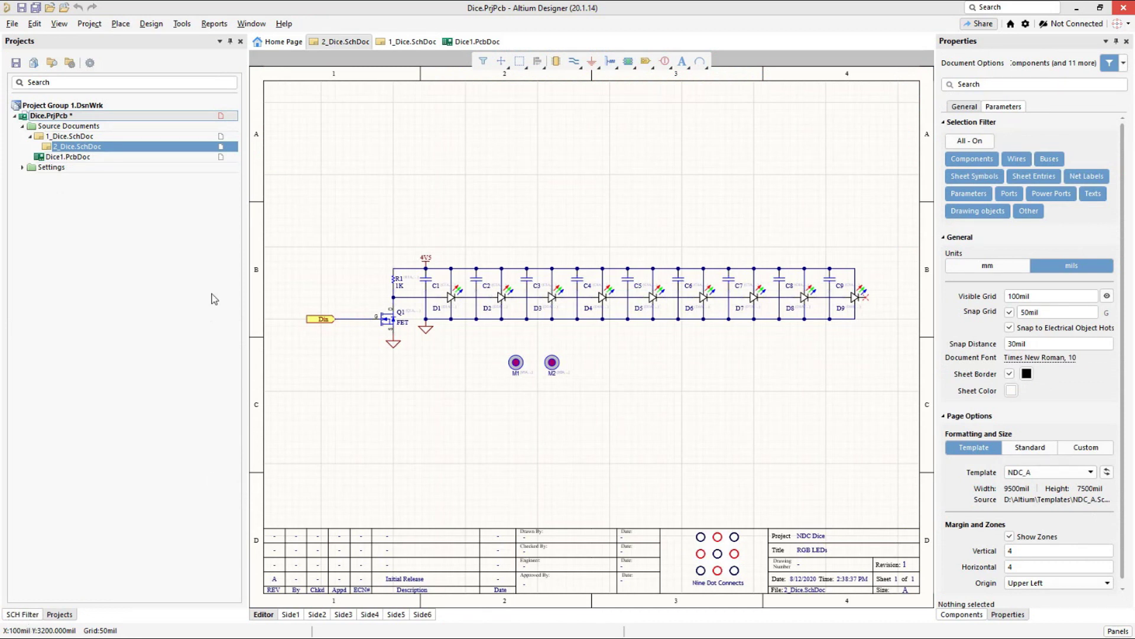
Reopen Dice1.PcbDoc from the Projects panel tree
{"action": "double_click", "coordinate": [86, 156]}
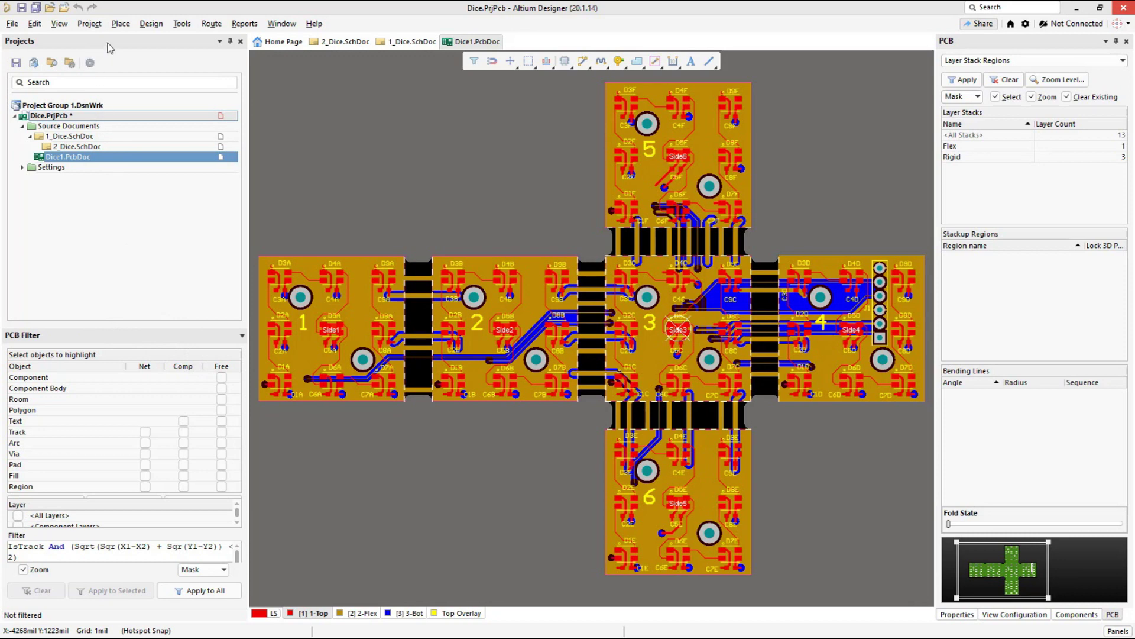
Float and enlarge the Projects panel, then pull PCB Filter out and dock it below the project tree
{"action": "left_click_drag", "start_coordinate": [130, 335], "coordinate": [659, 178]}
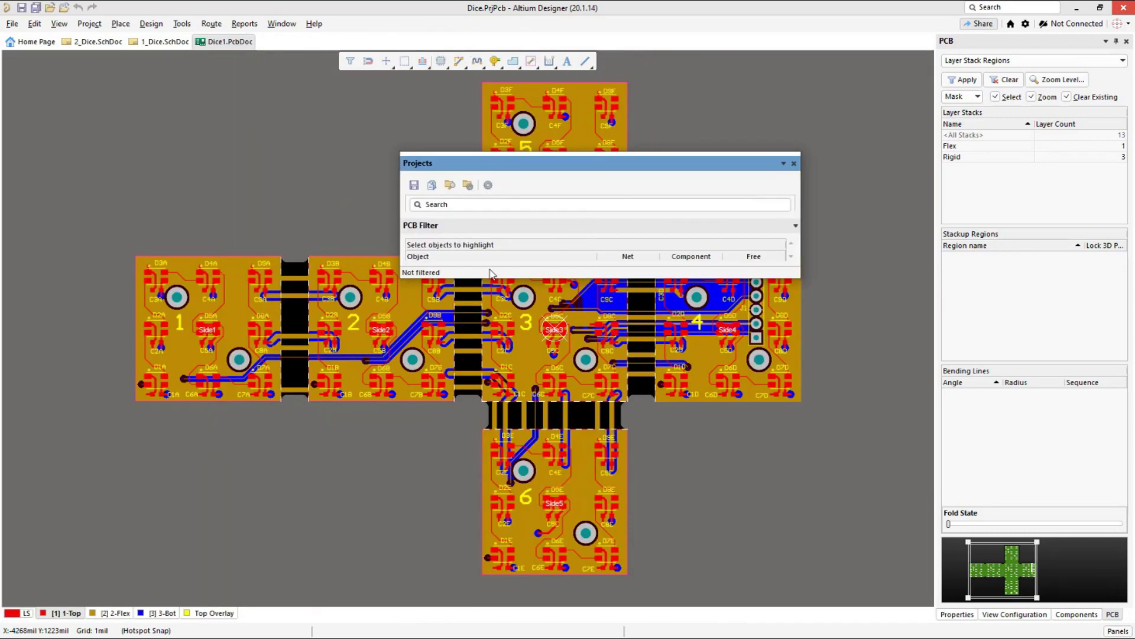
{"action": "left_click_drag", "start_coordinate": [479, 278], "coordinate": [479, 563]}
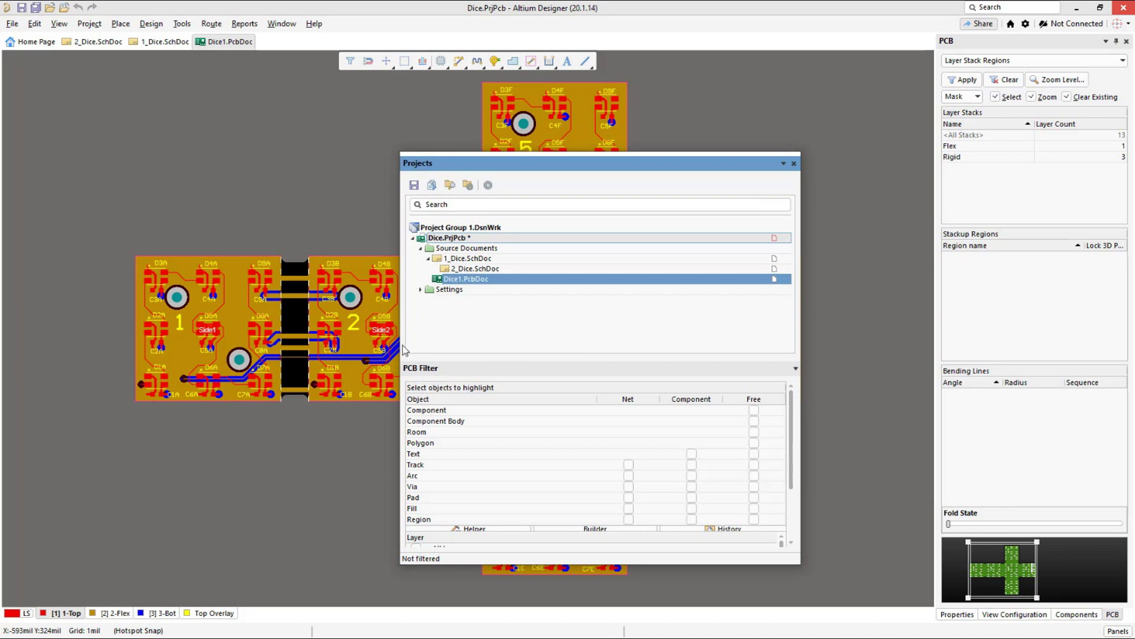
{"action": "left_click", "coordinate": [418, 372]}
{"action": "left_click_drag", "start_coordinate": [417, 373], "coordinate": [92, 250]}
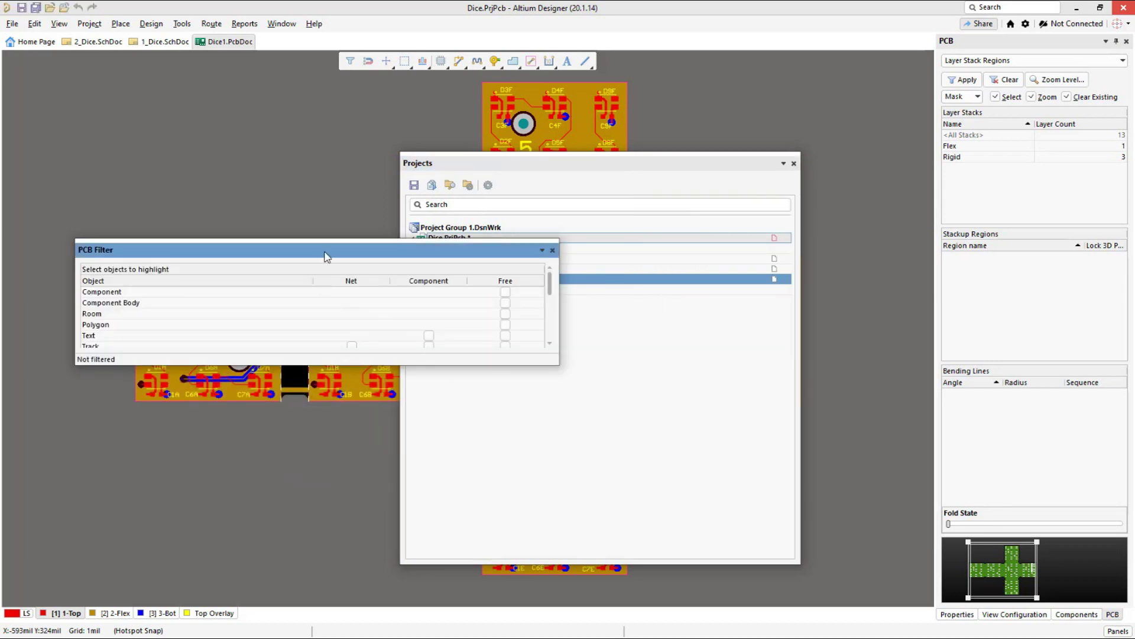
{"action": "mouse_move", "coordinate": [327, 256]}
{"action": "left_mouse_down"}
{"action": "mouse_move", "coordinate": [380, 260]}
{"action": "mouse_move", "coordinate": [425, 299]}
{"action": "mouse_move", "coordinate": [396, 426]}
{"action": "mouse_move", "coordinate": [446, 420]}
{"action": "mouse_move", "coordinate": [433, 364]}
{"action": "mouse_move", "coordinate": [306, 432]}
{"action": "mouse_move", "coordinate": [456, 442]}
{"action": "mouse_move", "coordinate": [462, 372]}
{"action": "mouse_move", "coordinate": [375, 444]}
{"action": "mouse_move", "coordinate": [339, 428]}
{"action": "mouse_move", "coordinate": [487, 393]}
{"action": "mouse_move", "coordinate": [419, 355]}
{"action": "mouse_move", "coordinate": [751, 343]}
{"action": "left_mouse_up"}
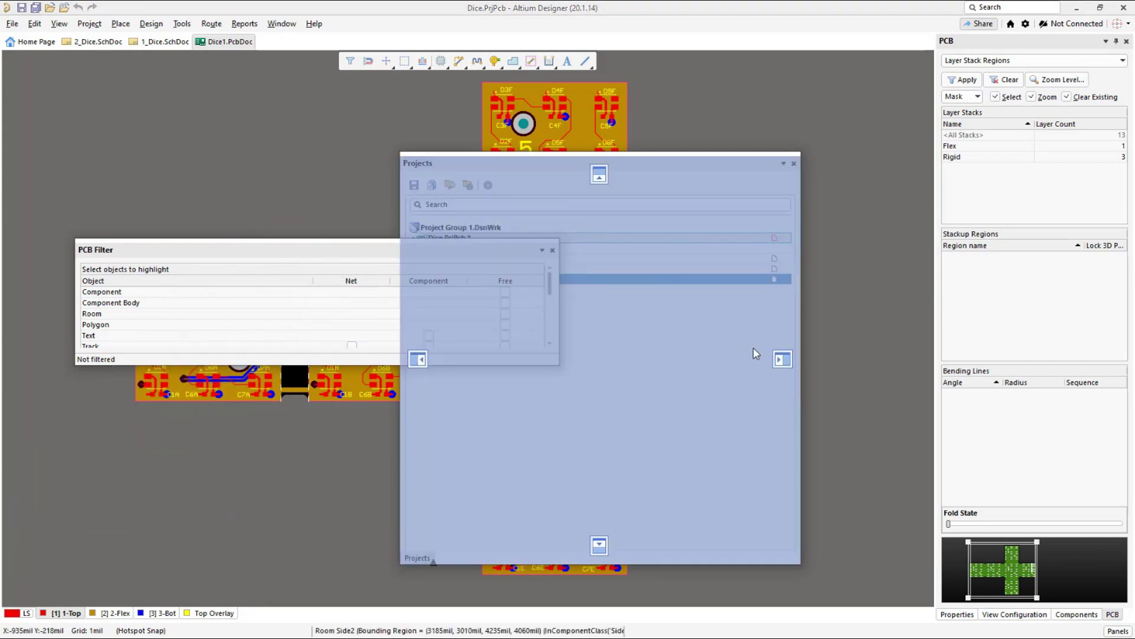
{"action": "left_click_drag", "start_coordinate": [628, 217], "coordinate": [601, 553]}
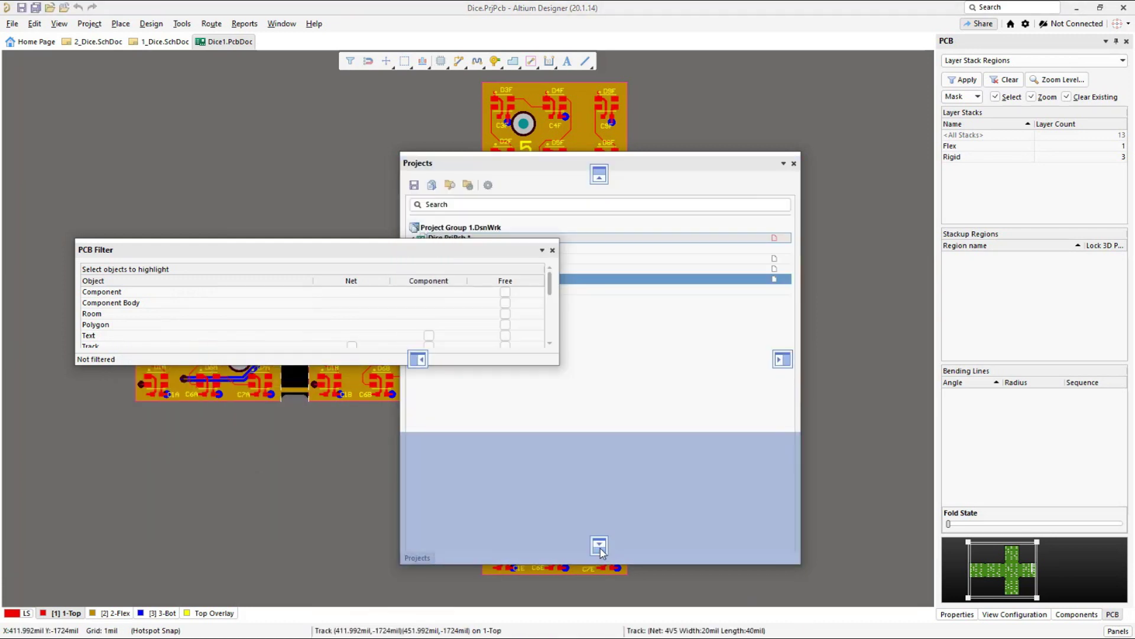
{"action": "left_click_drag", "start_coordinate": [600, 551], "coordinate": [601, 550]}
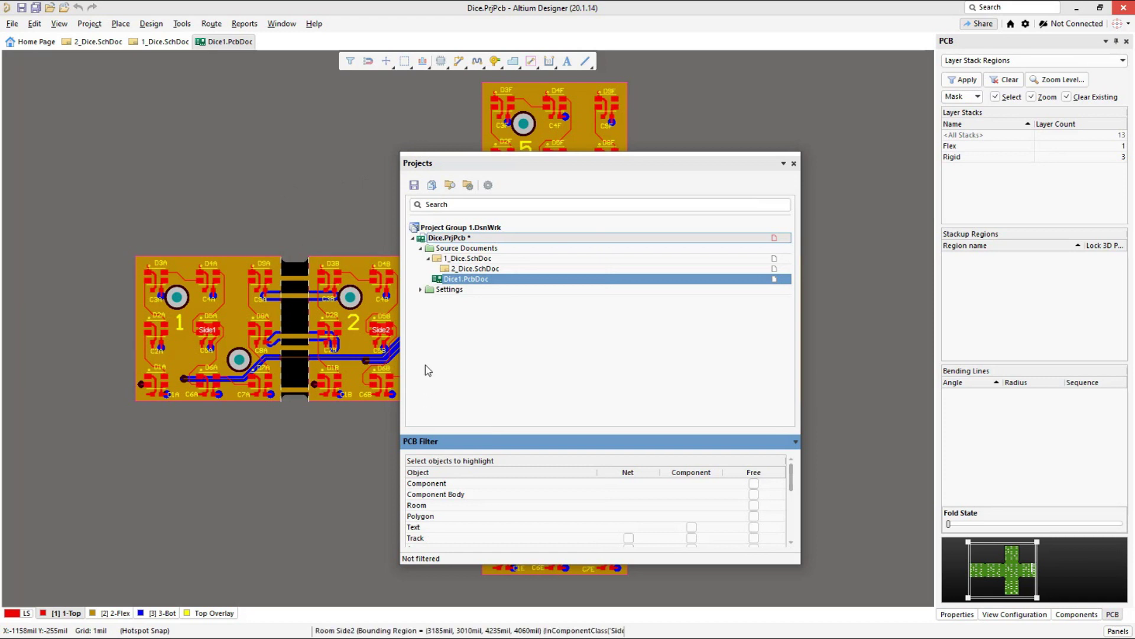
Split Projects into its own pane and redock it in the main window, leaving PCB Filter floating
{"action": "left_click", "coordinate": [634, 170]}
{"action": "left_click_drag", "start_coordinate": [635, 170], "coordinate": [190, 140]}
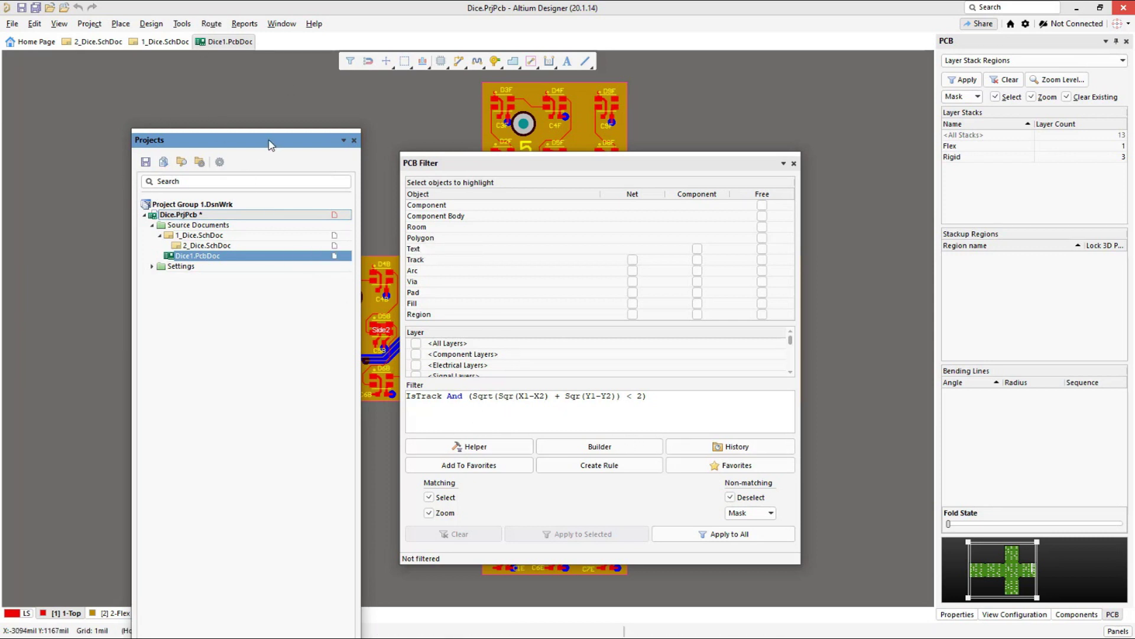
{"action": "left_click_drag", "start_coordinate": [553, 164], "coordinate": [744, 132]}
{"action": "left_click_drag", "start_coordinate": [223, 145], "coordinate": [548, 321]}
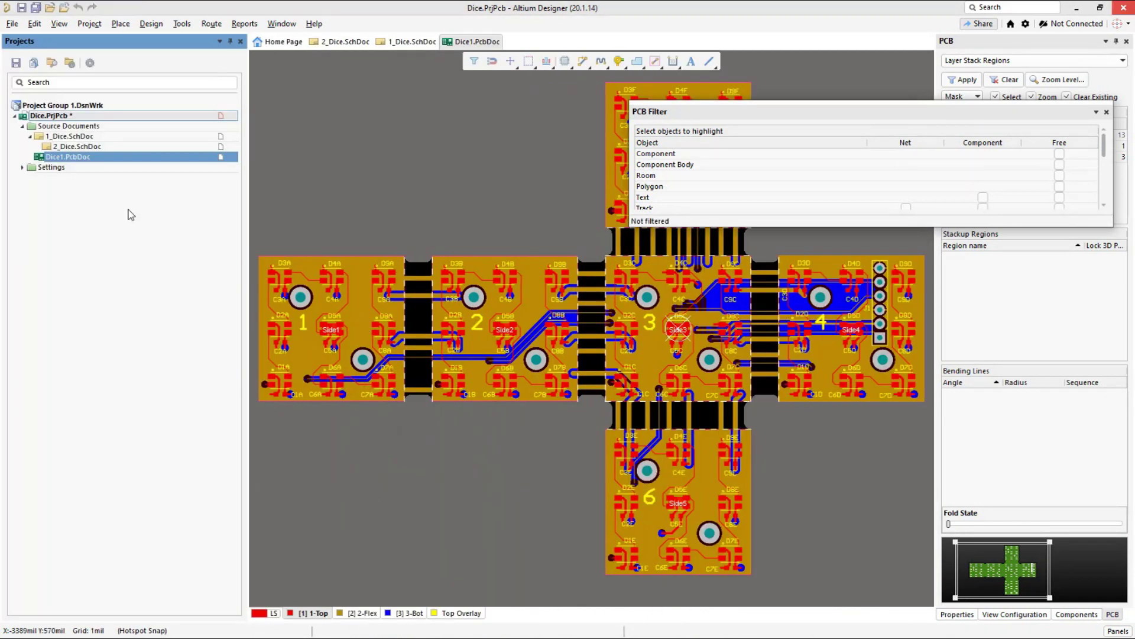
Tab PCB Filter with Projects, enable Allow Dock > Horizontally, and redock the Projects tab beside it
{"action": "left_click_drag", "start_coordinate": [787, 113], "coordinate": [175, 289]}
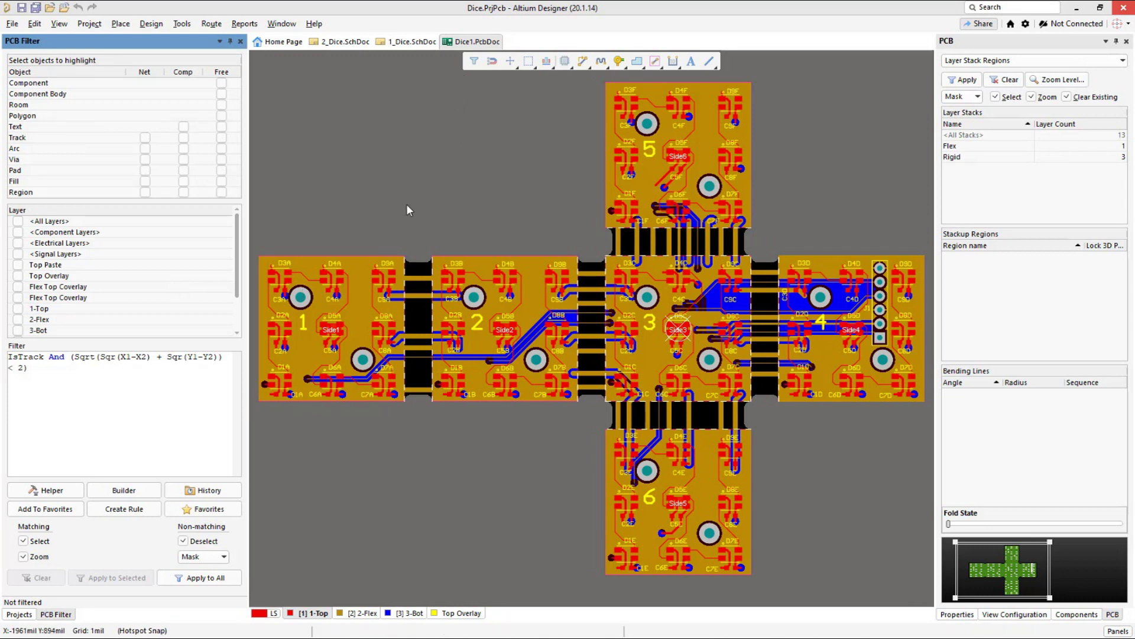
{"action": "left_click", "coordinate": [21, 616]}
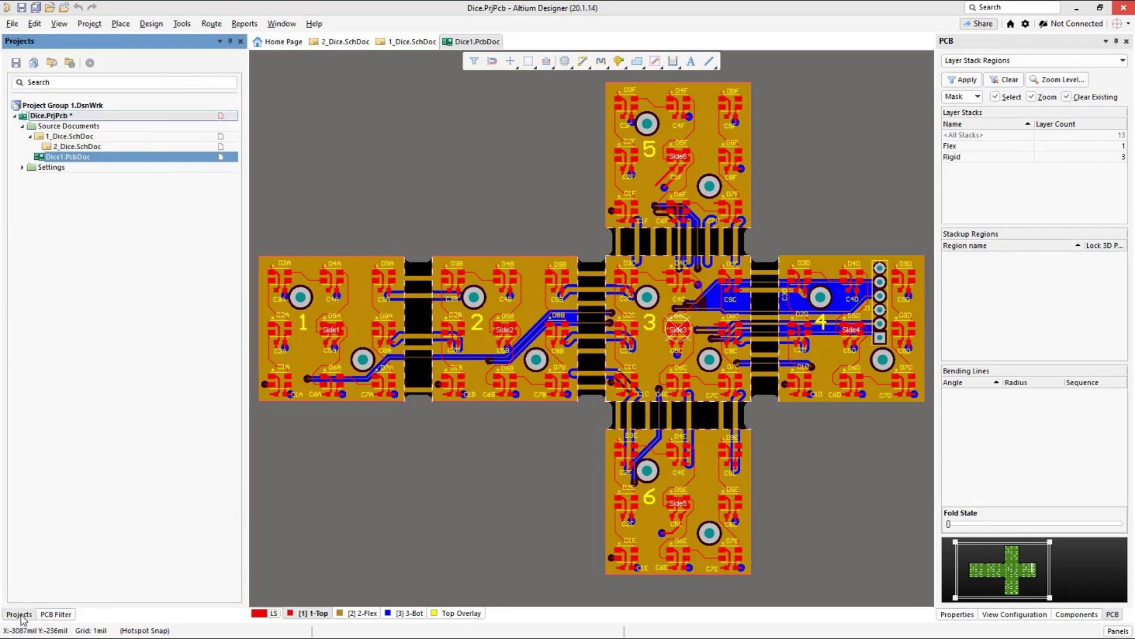
{"action": "right_click", "coordinate": [22, 618]}
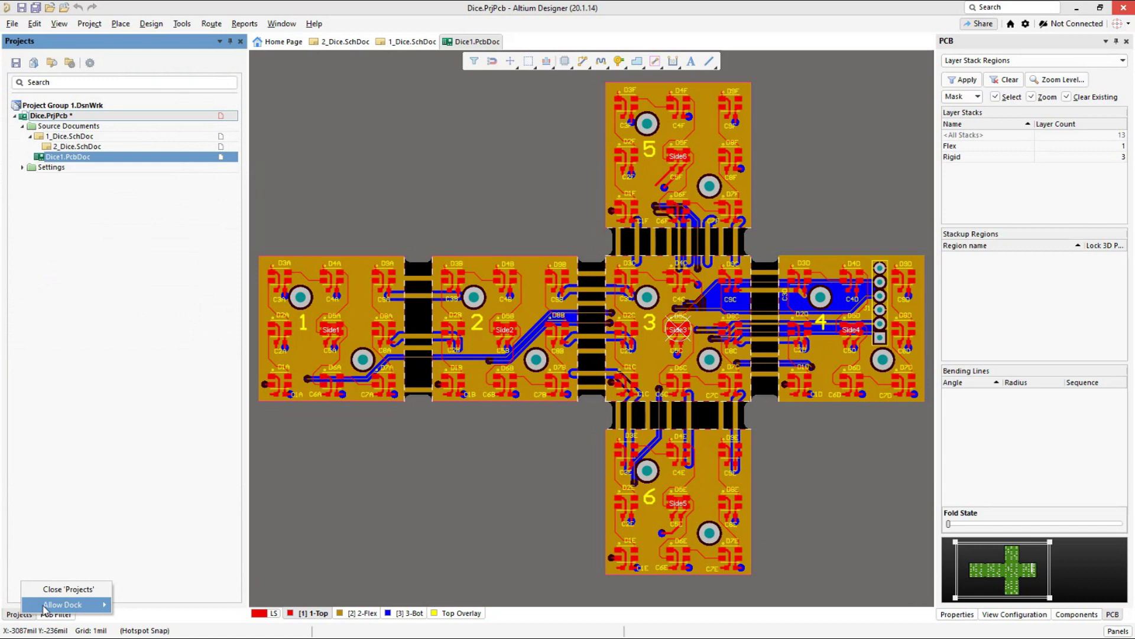
{"action": "mouse_move", "coordinate": [46, 609]}
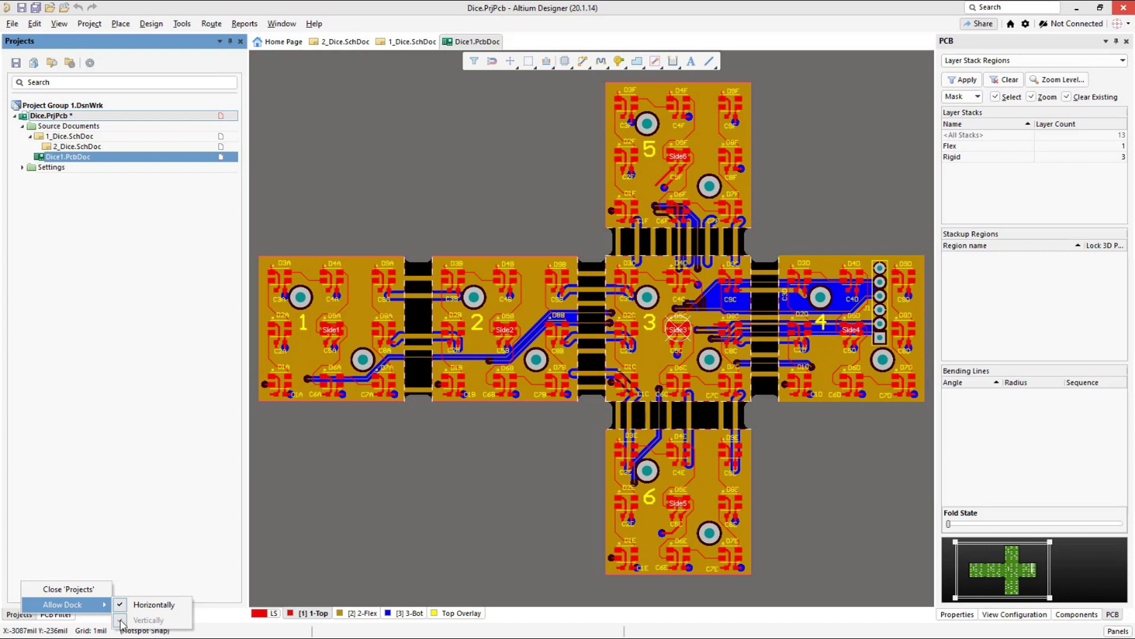
{"action": "left_click", "coordinate": [145, 606]}
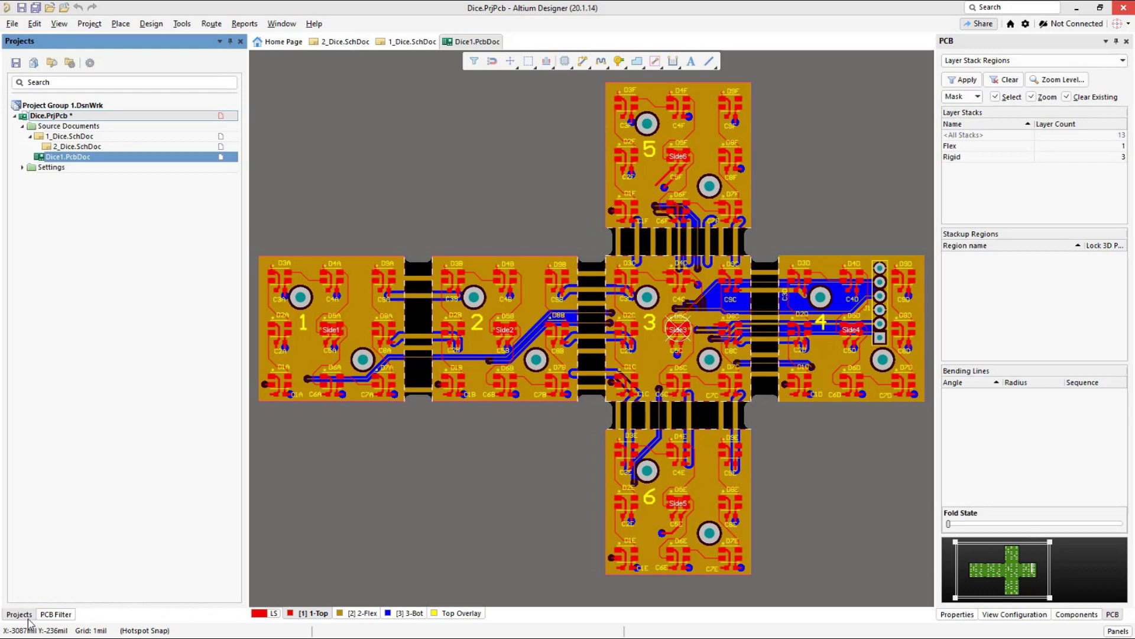
{"action": "left_click_drag", "start_coordinate": [19, 615], "coordinate": [355, 59]}
{"action": "left_click_drag", "start_coordinate": [470, 60], "coordinate": [550, 321]}
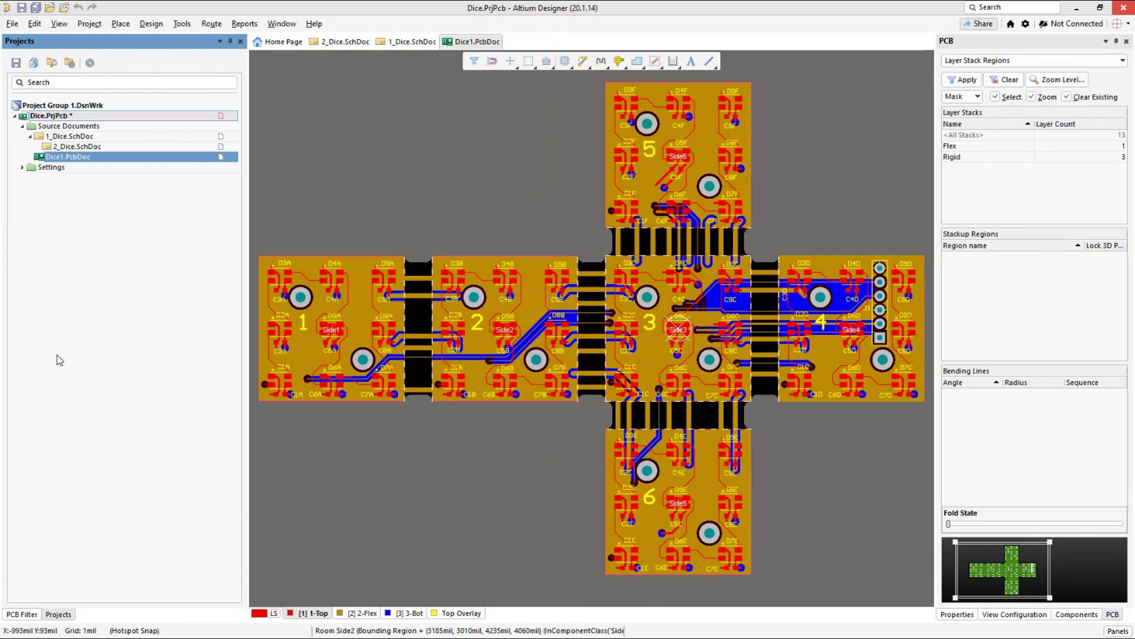
Close the Projects panel and reopen it through Panels > Projects
{"action": "left_click", "coordinate": [27, 615]}
{"action": "left_click", "coordinate": [28, 616]}
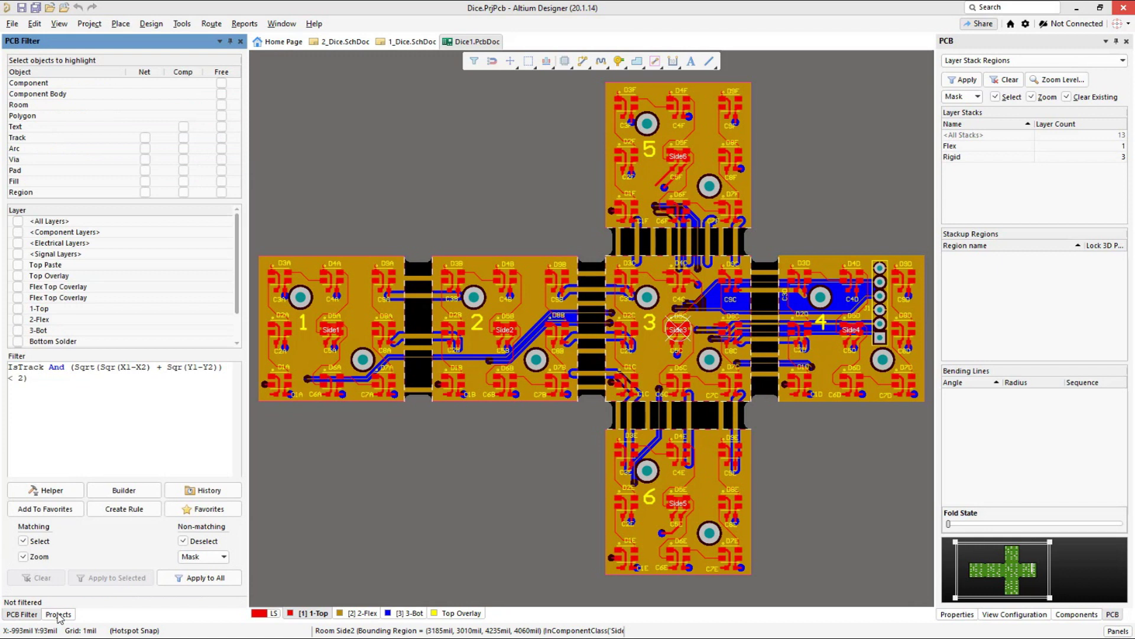
{"action": "left_click", "coordinate": [59, 615]}
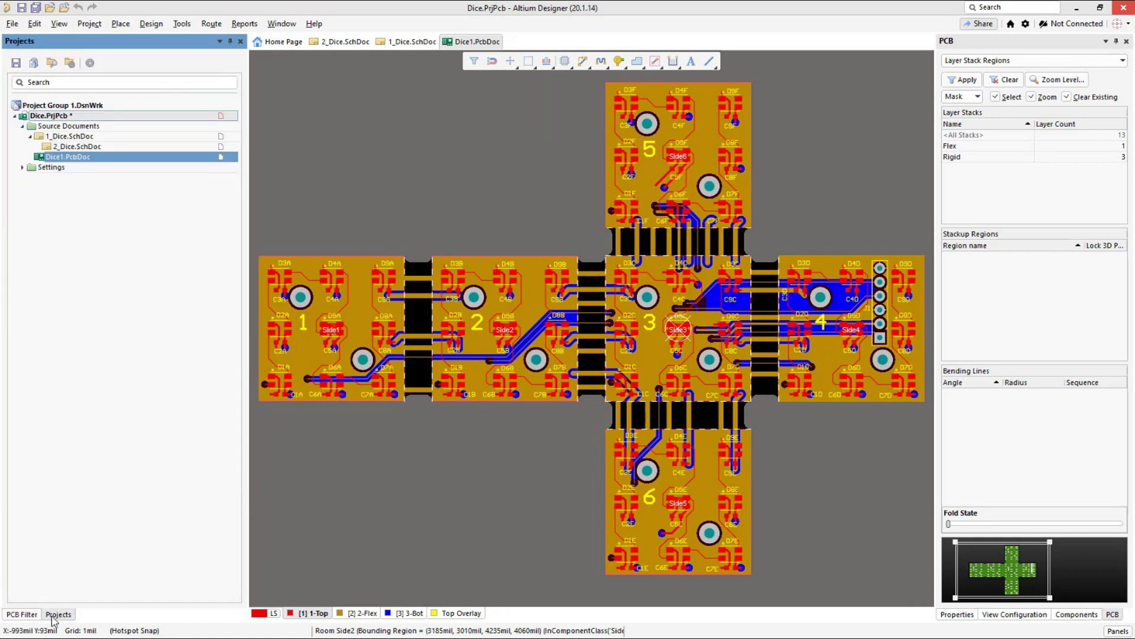
{"action": "left_click", "coordinate": [240, 41]}
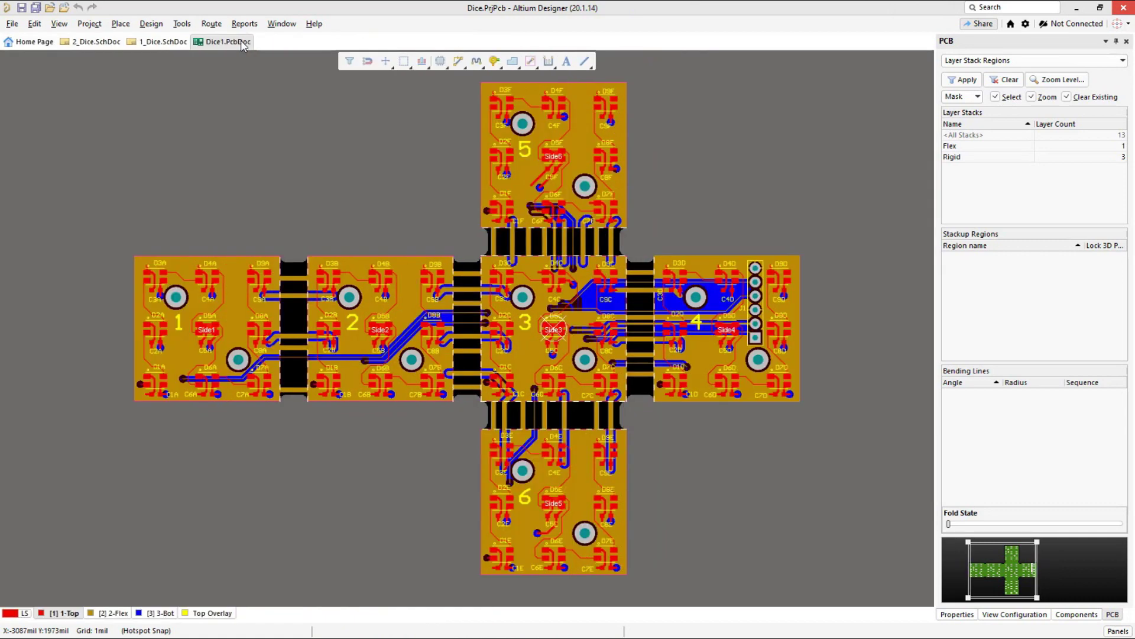
{"action": "left_click", "coordinate": [1122, 631]}
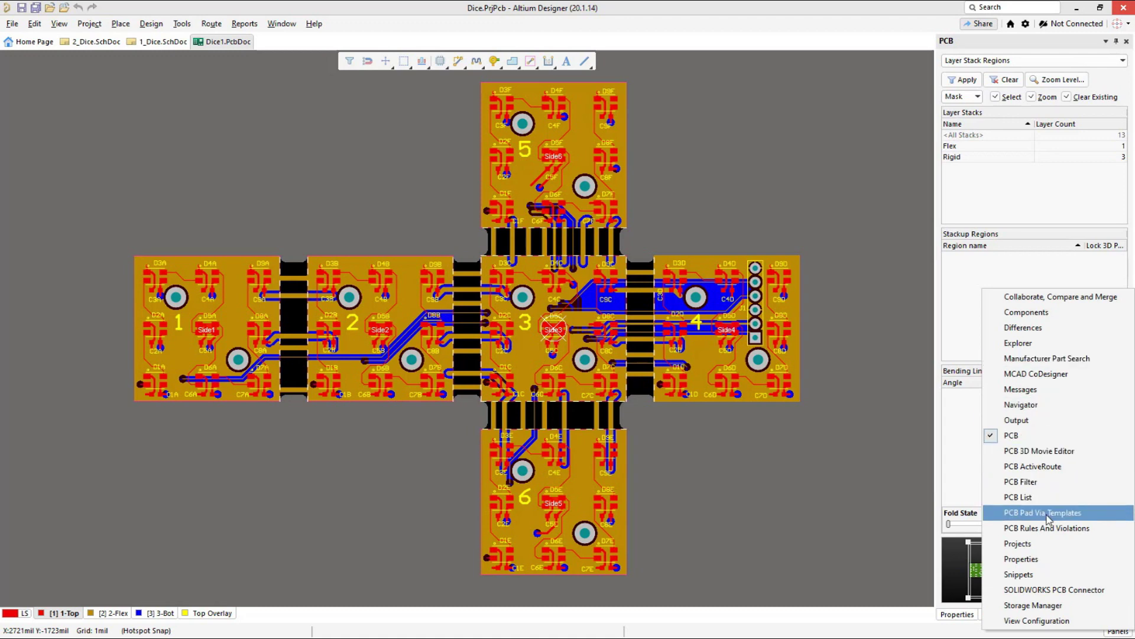
{"action": "left_click", "coordinate": [1044, 543]}
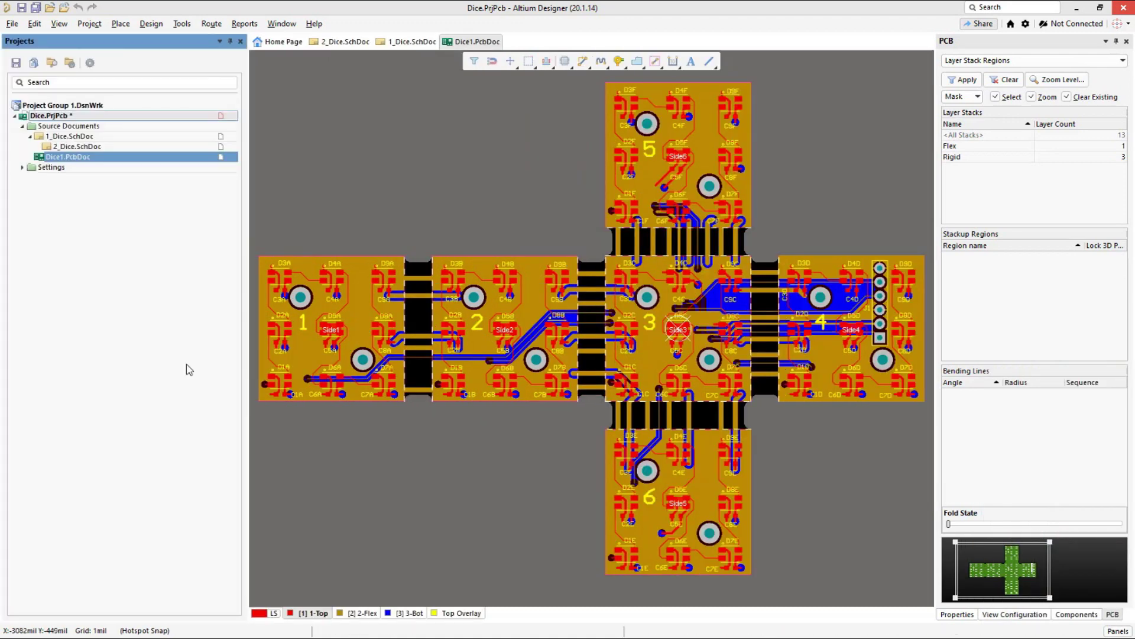
Open PCB Filter, close it from its tab's context menu, and reopen it via Panels > PCB Filter
{"action": "left_click", "coordinate": [1120, 631]}
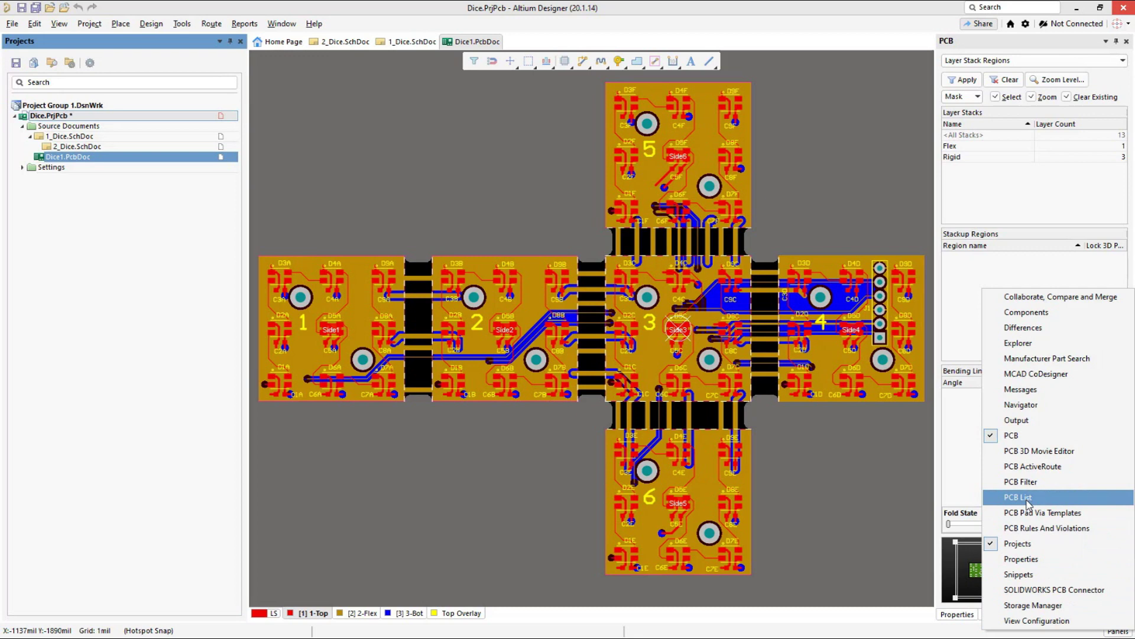
{"action": "left_click", "coordinate": [1032, 482]}
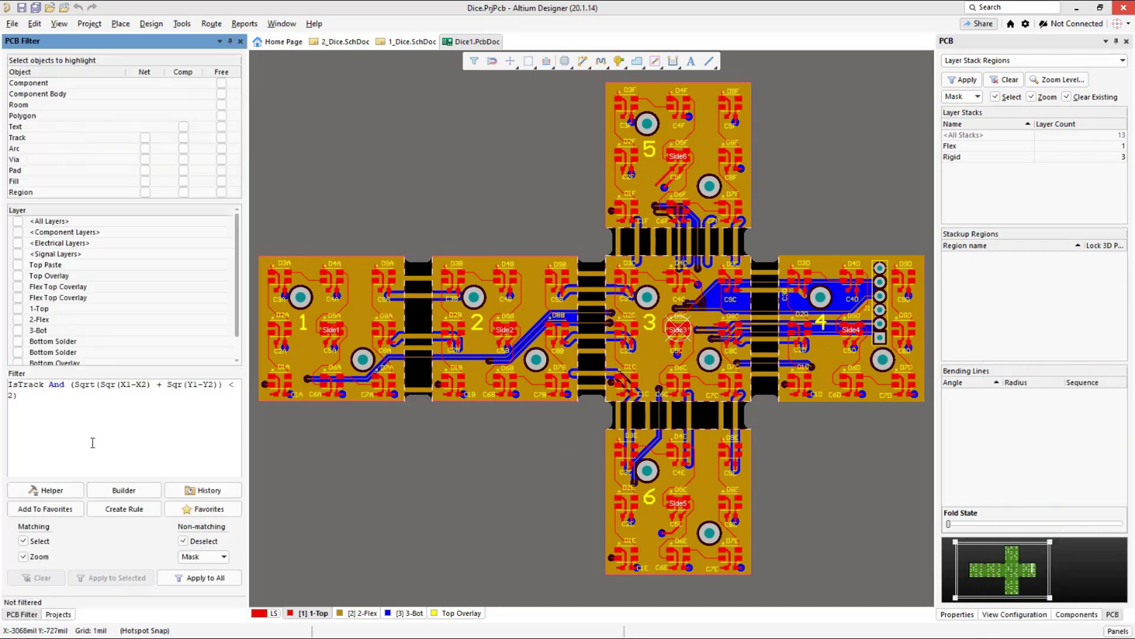
{"action": "left_click", "coordinate": [58, 614]}
{"action": "right_click", "coordinate": [21, 615]}
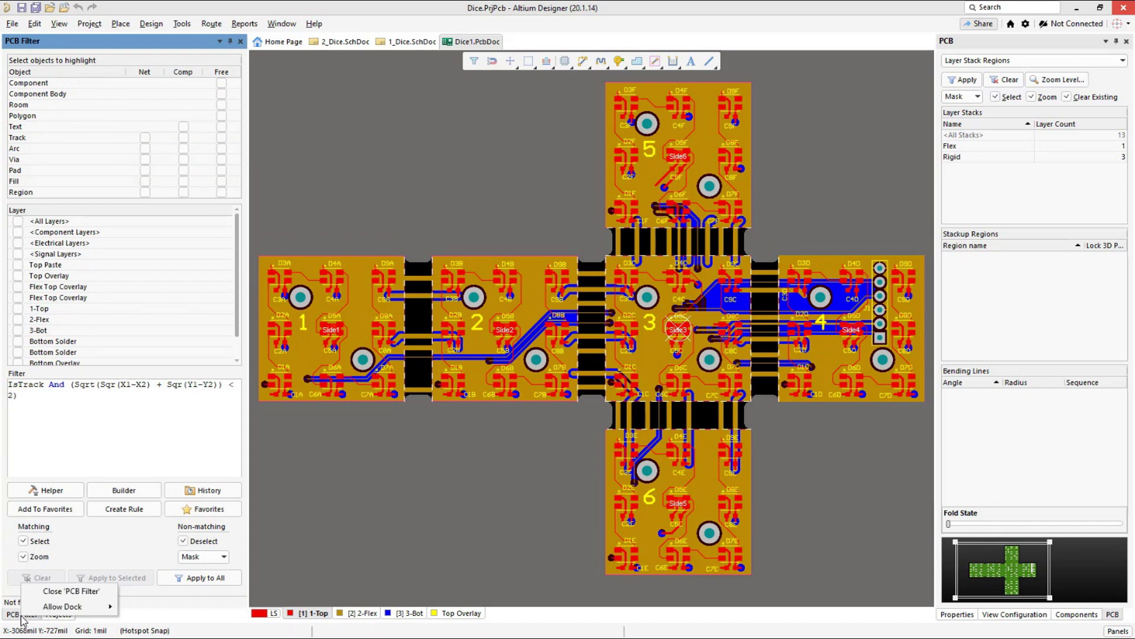
{"action": "left_click", "coordinate": [65, 591]}
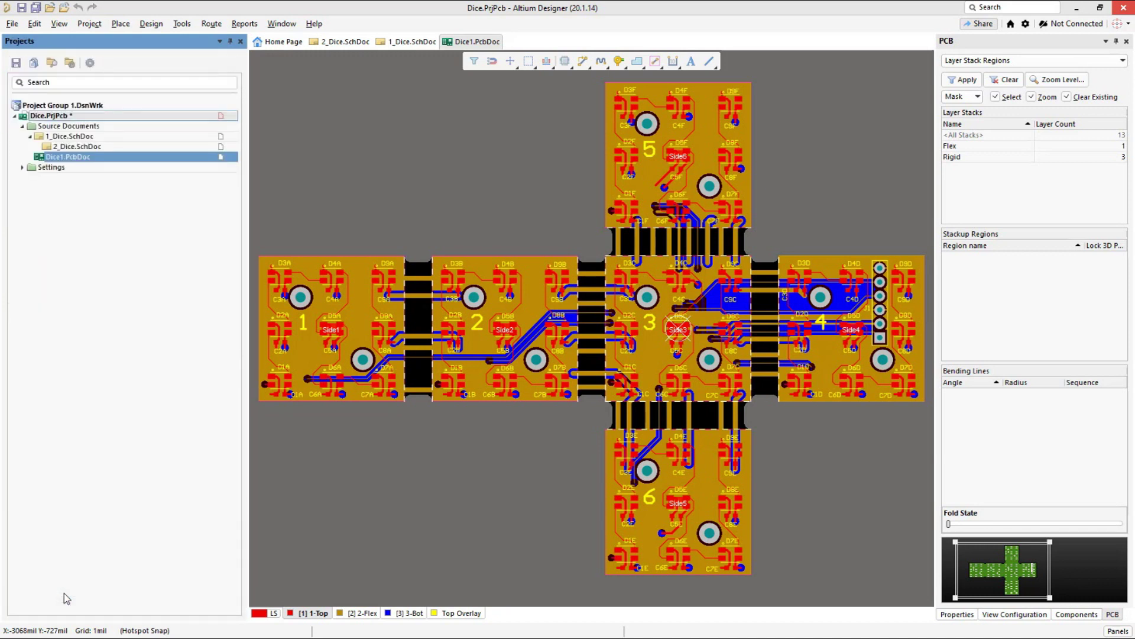
{"action": "left_click", "coordinate": [1113, 632]}
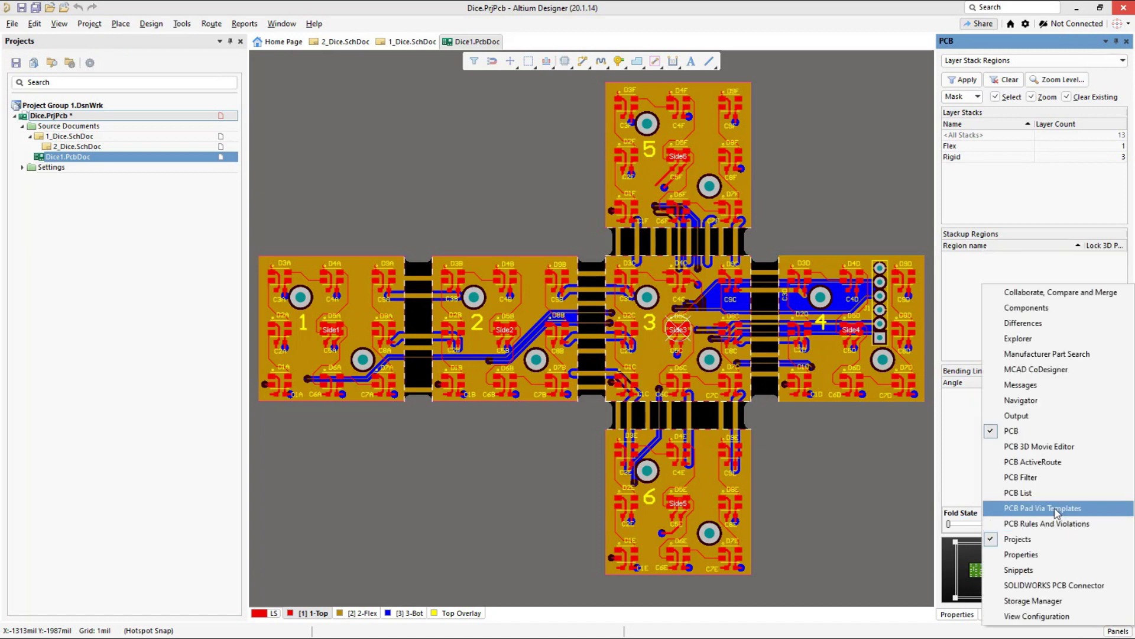
{"action": "left_click", "coordinate": [1027, 477]}
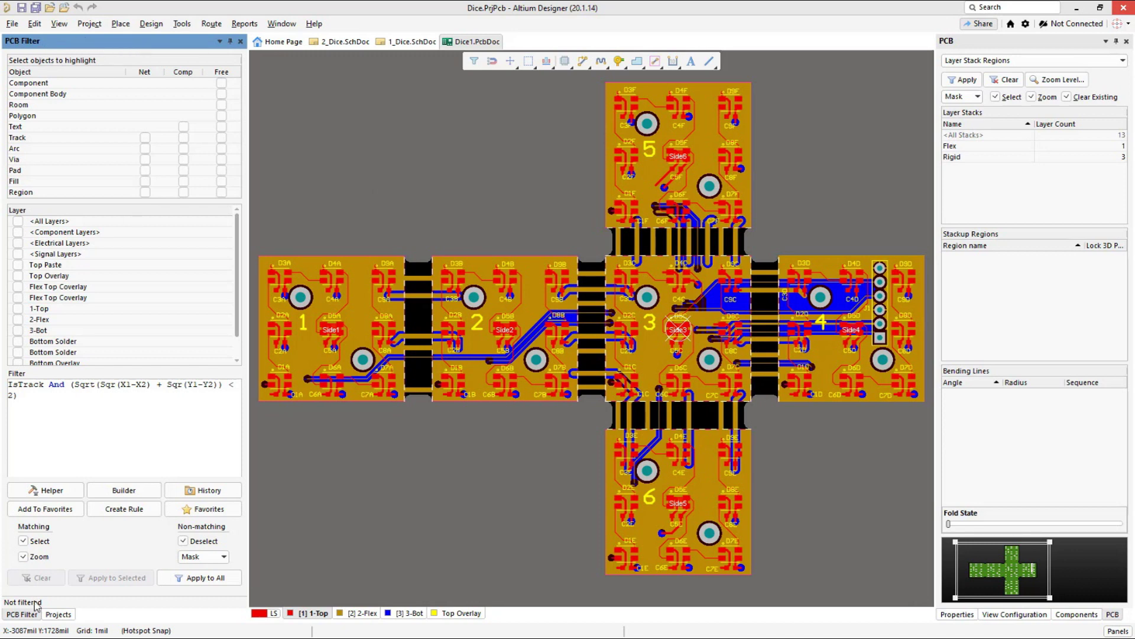
Drag the PCB Filter tab out to float over the Dice1 board, then close it
{"action": "left_click_drag", "start_coordinate": [22, 615], "coordinate": [352, 324]}
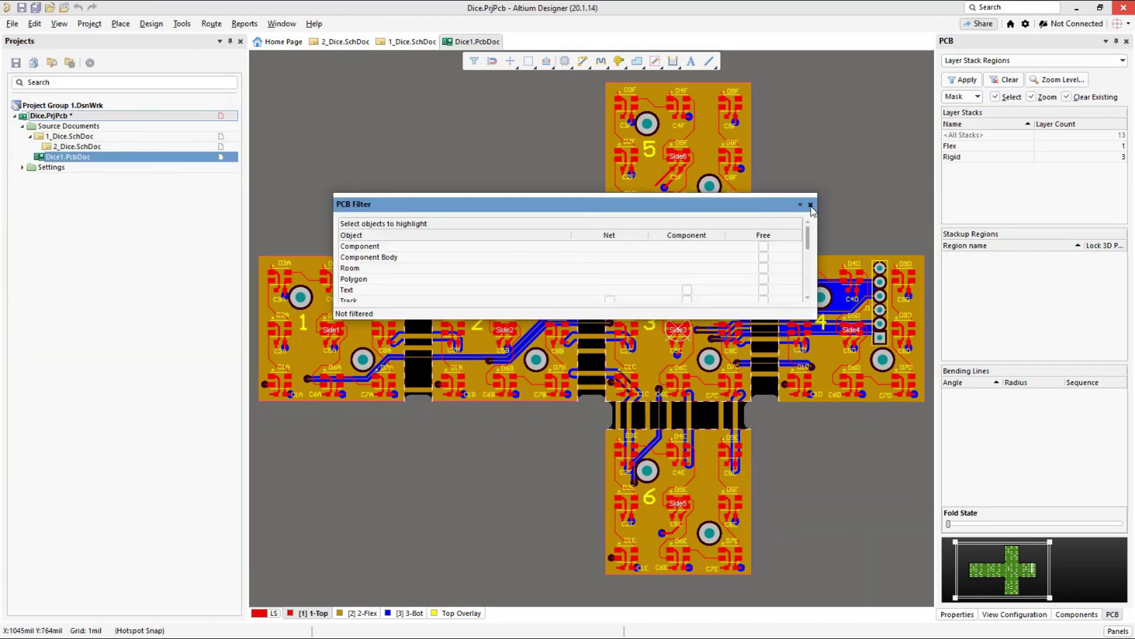
{"action": "left_click", "coordinate": [810, 205]}
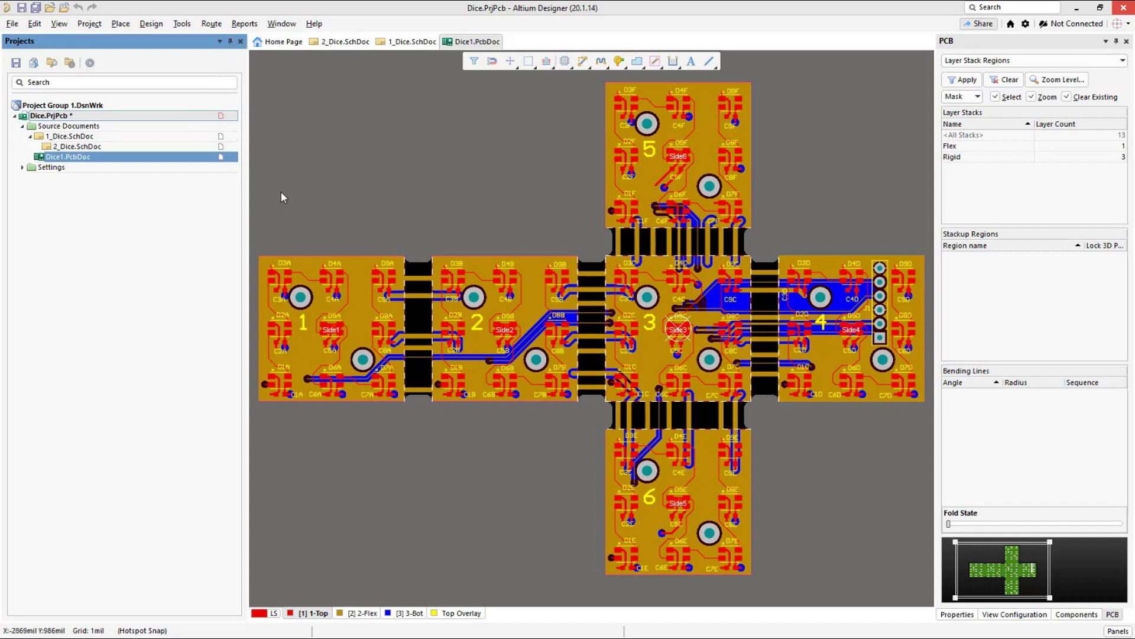
Set the Projects panel to auto-hide, slide it back out, and pin it again
{"action": "left_click", "coordinate": [230, 41]}
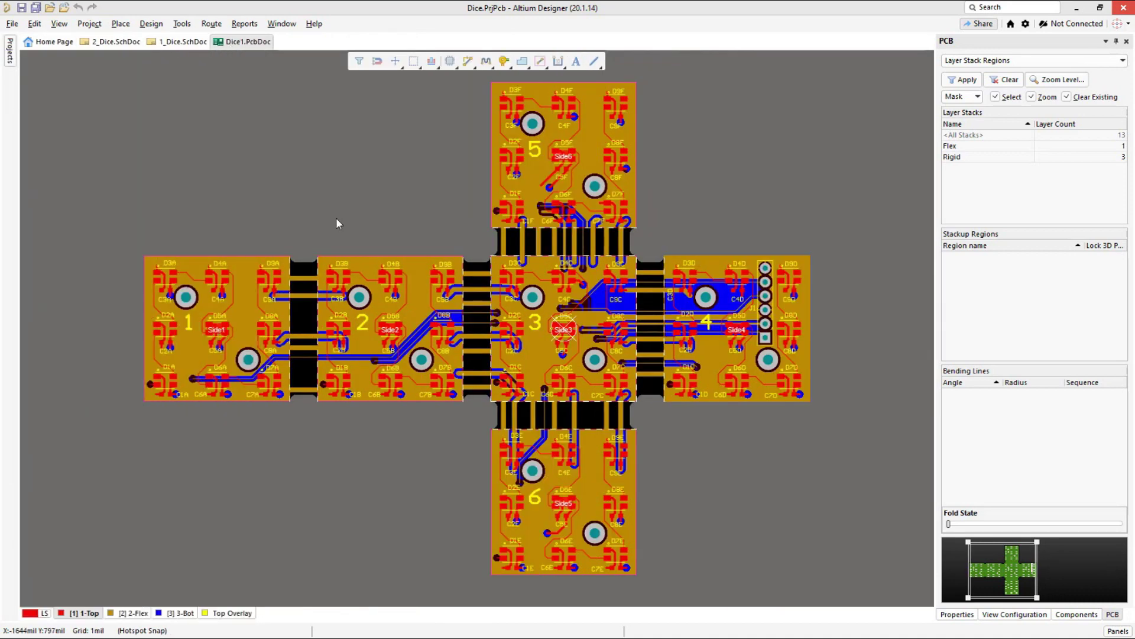
{"action": "left_click", "coordinate": [10, 64]}
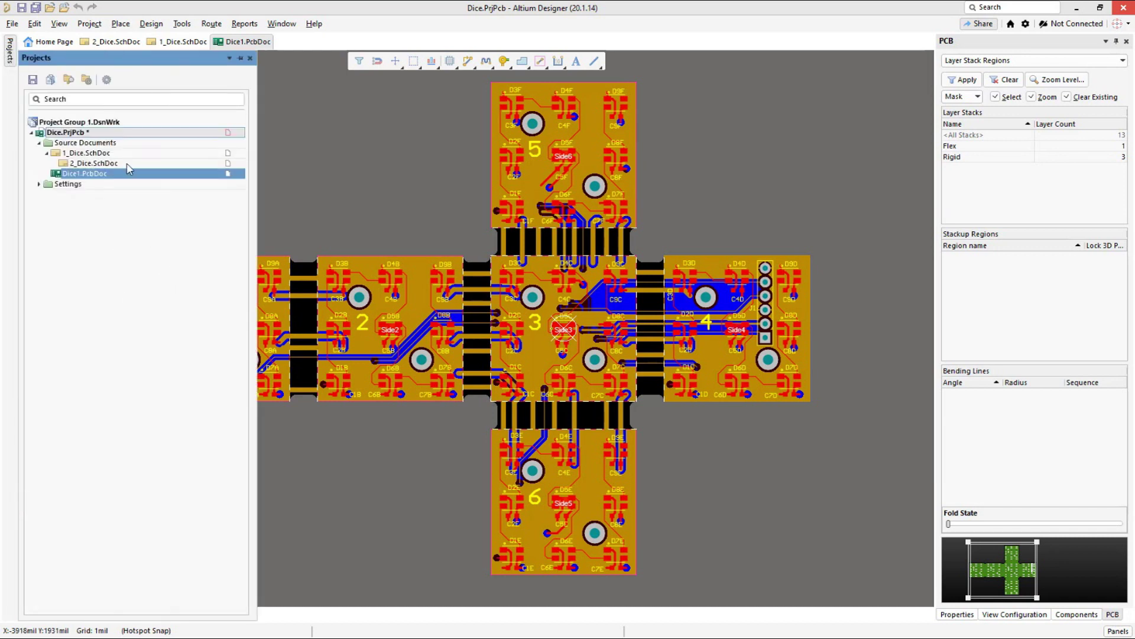
{"action": "left_click", "coordinate": [240, 59]}
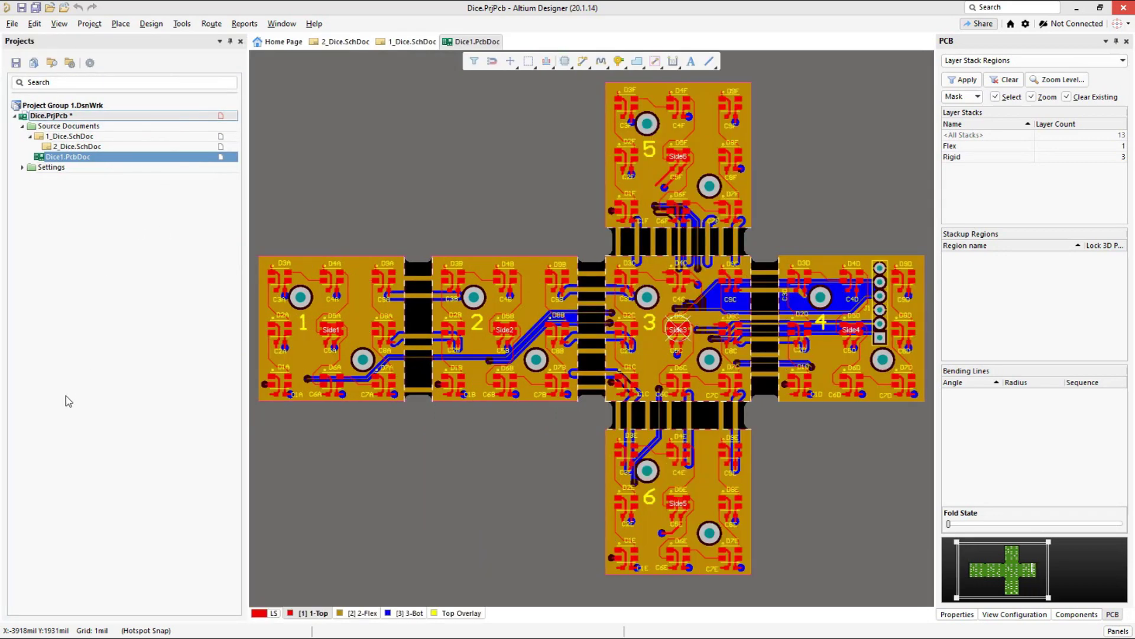
Reopen PCB Filter from Panels, toggle it to auto-hide, then pin it docked on the left
{"action": "left_click", "coordinate": [1117, 630]}
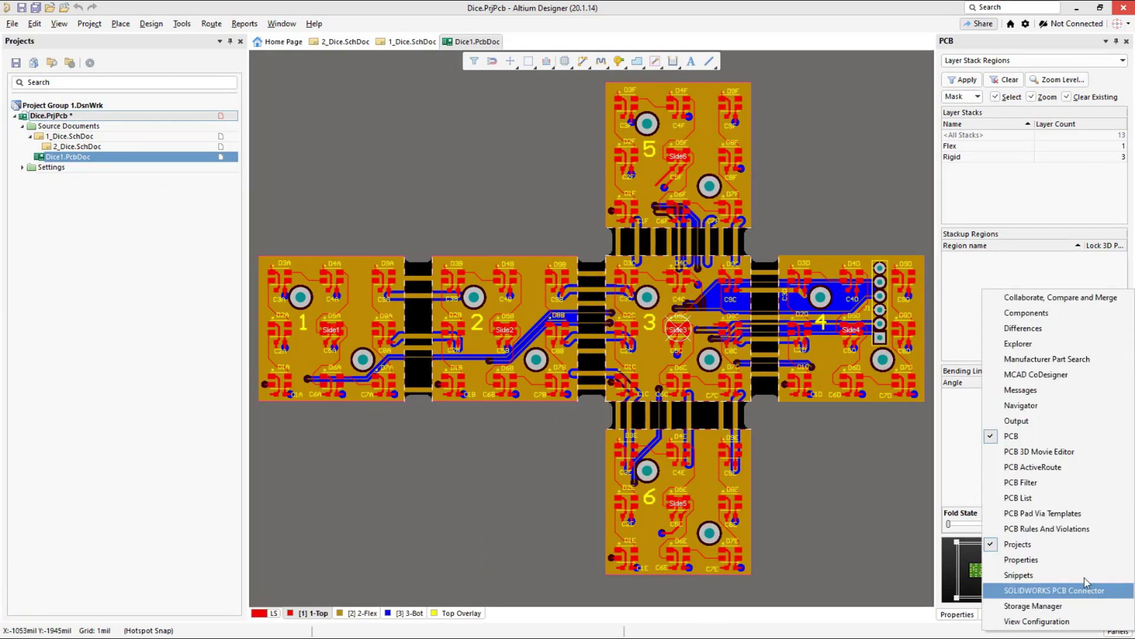
{"action": "left_click", "coordinate": [1029, 483]}
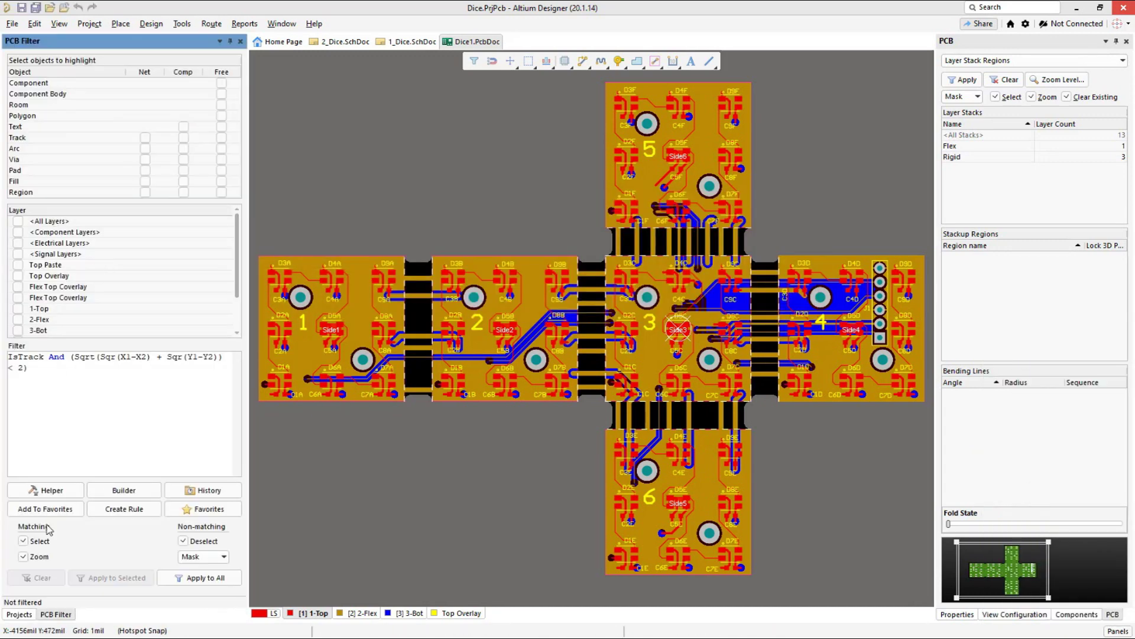
{"action": "left_click", "coordinate": [231, 42]}
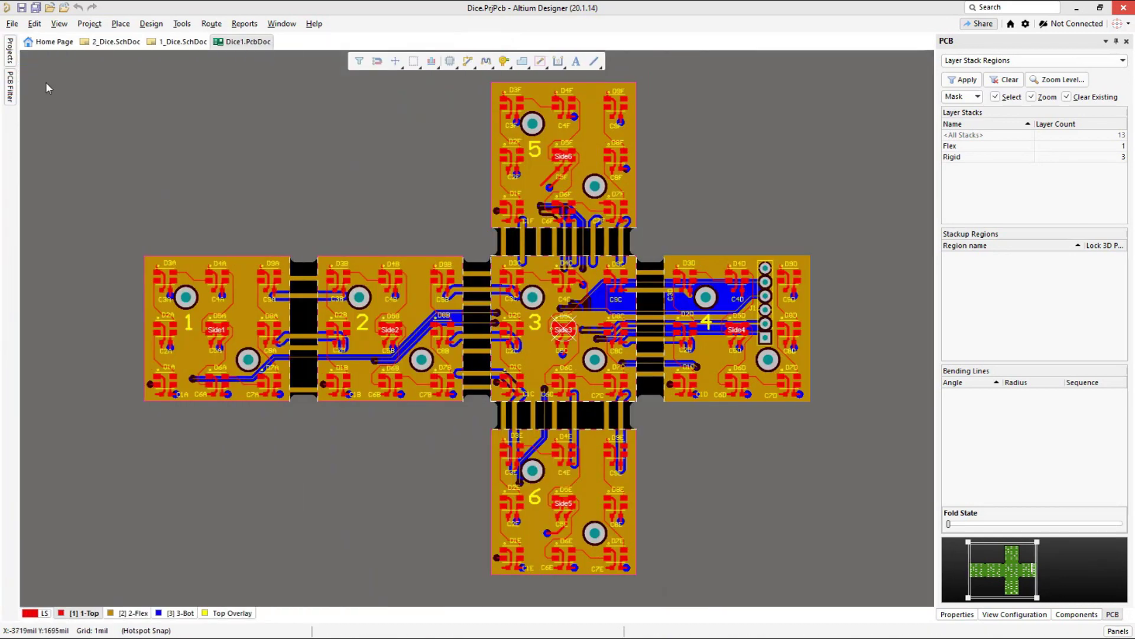
{"action": "mouse_move", "coordinate": [10, 89]}
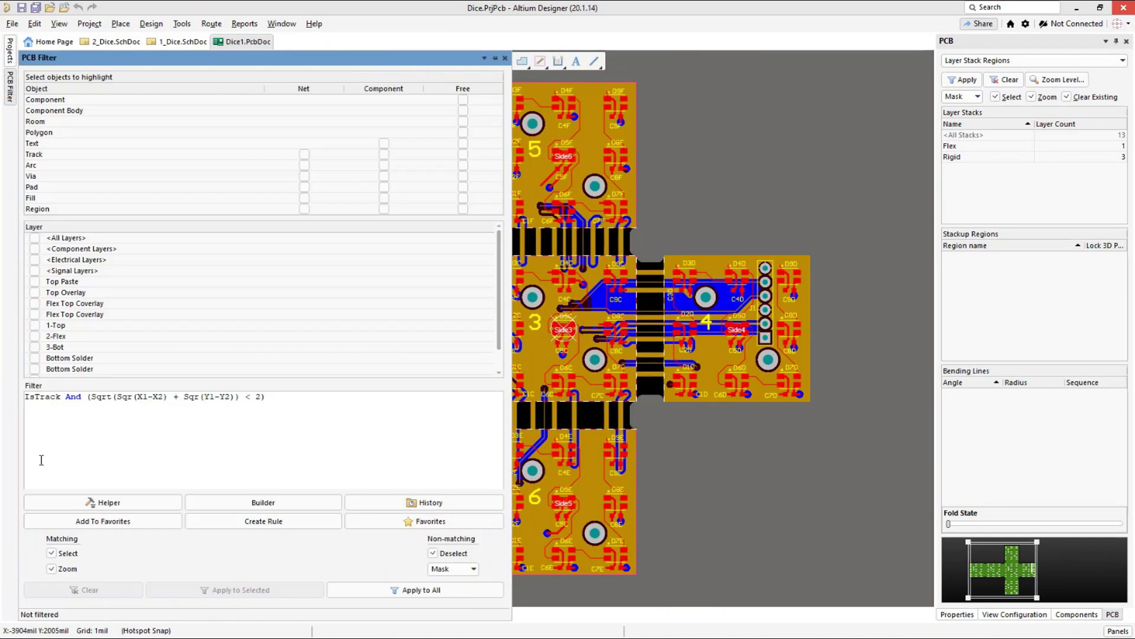
{"action": "left_click", "coordinate": [496, 60]}
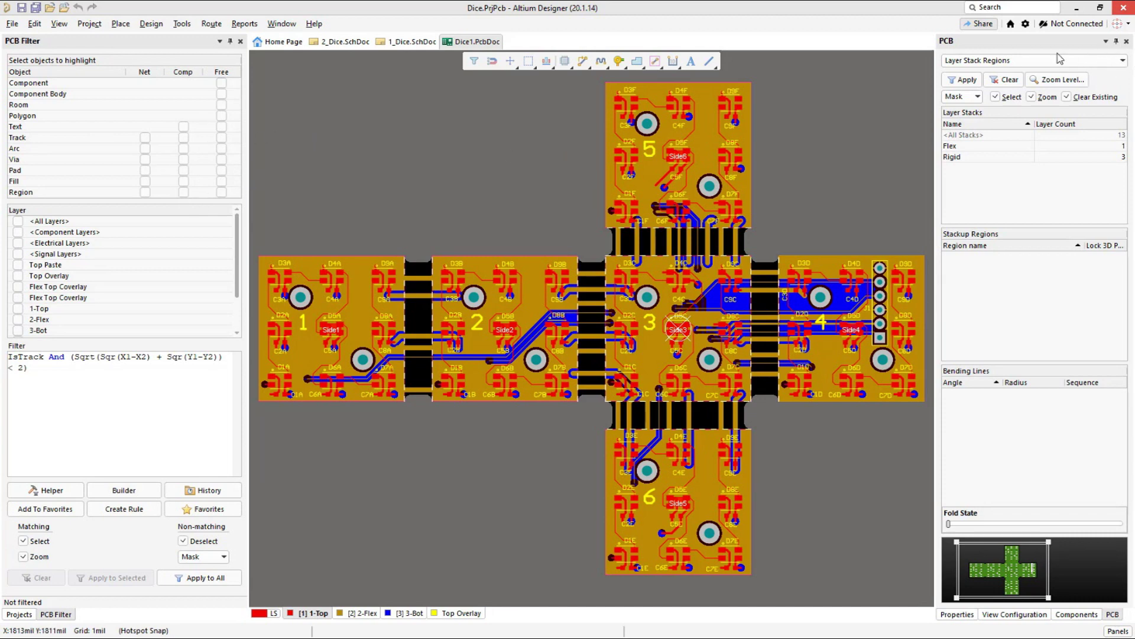
Open Preferences from the top-right gear icon to the System – View page
{"action": "left_click", "coordinate": [1026, 25]}
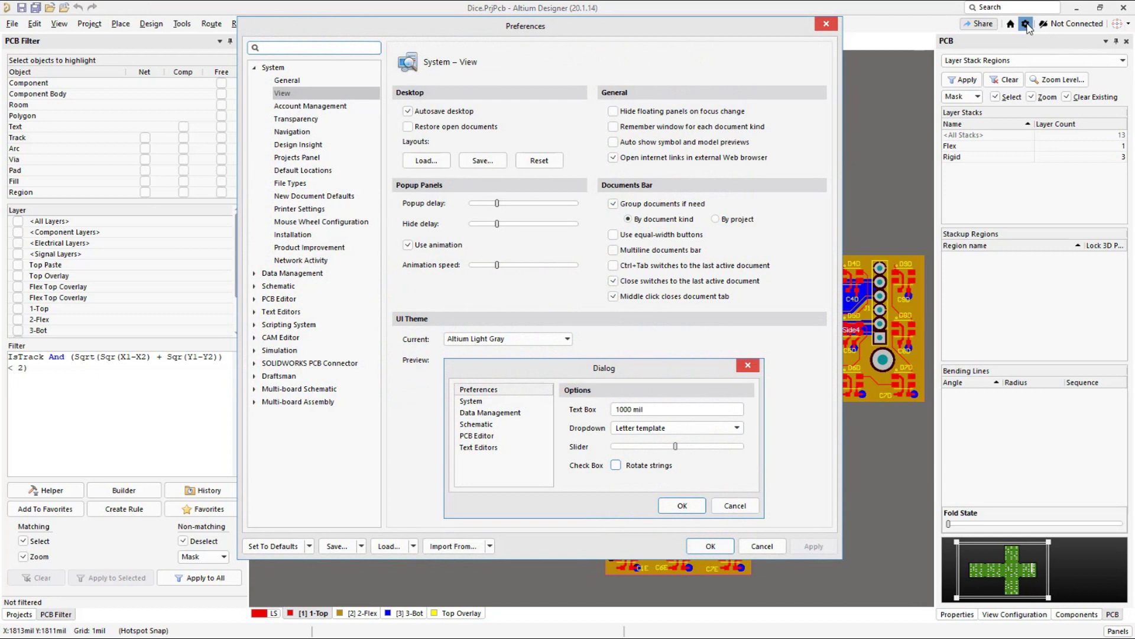